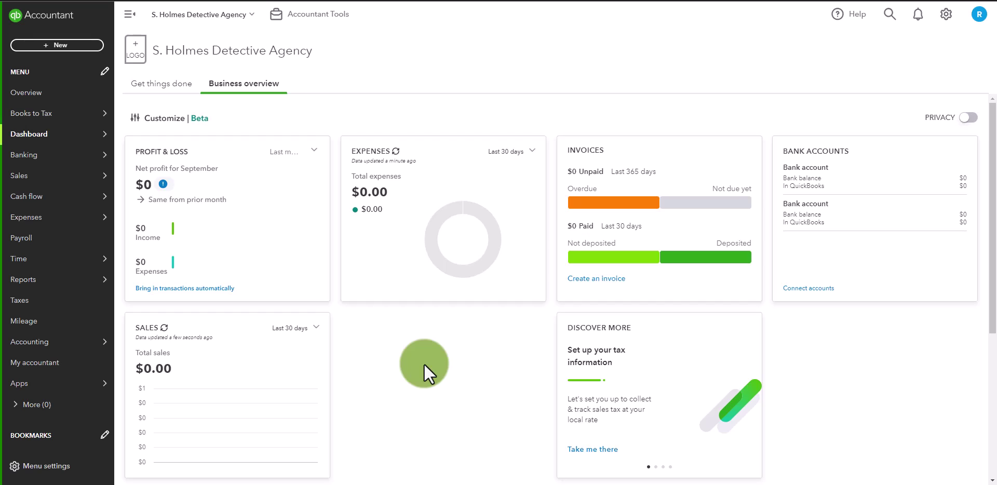
From the Business overview dashboard, bring up the Sales area options in the left menu.
mouse_move(70, 178)
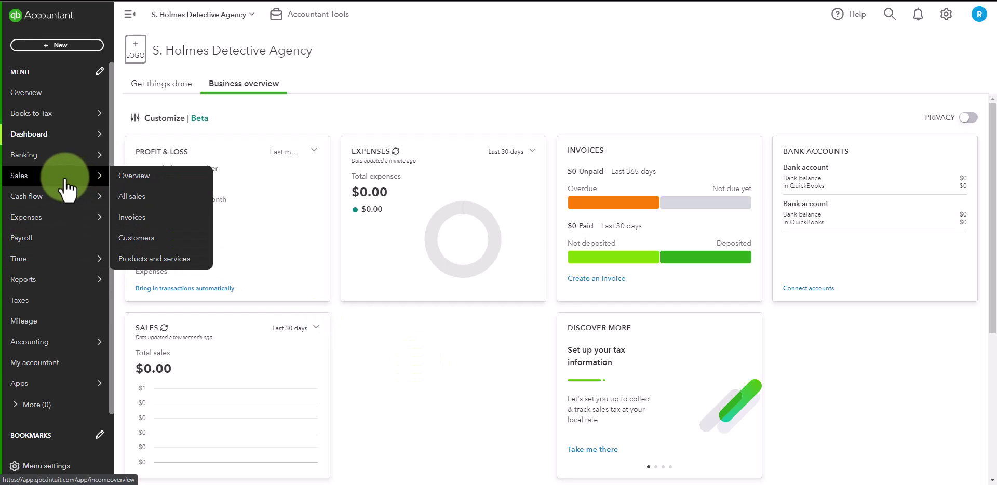
Start invoice no. 1002 billed to Moriarty Inc. and begin its first product line.
click(132, 222)
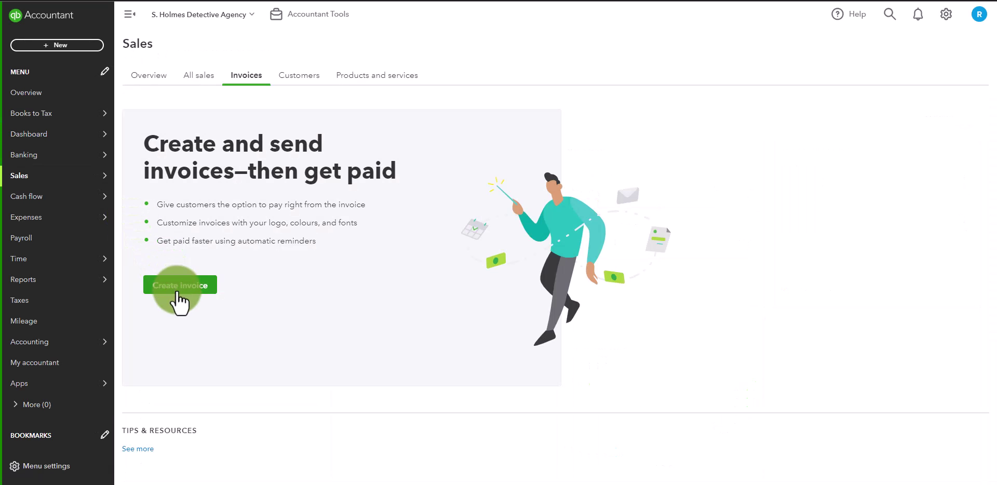
click(182, 289)
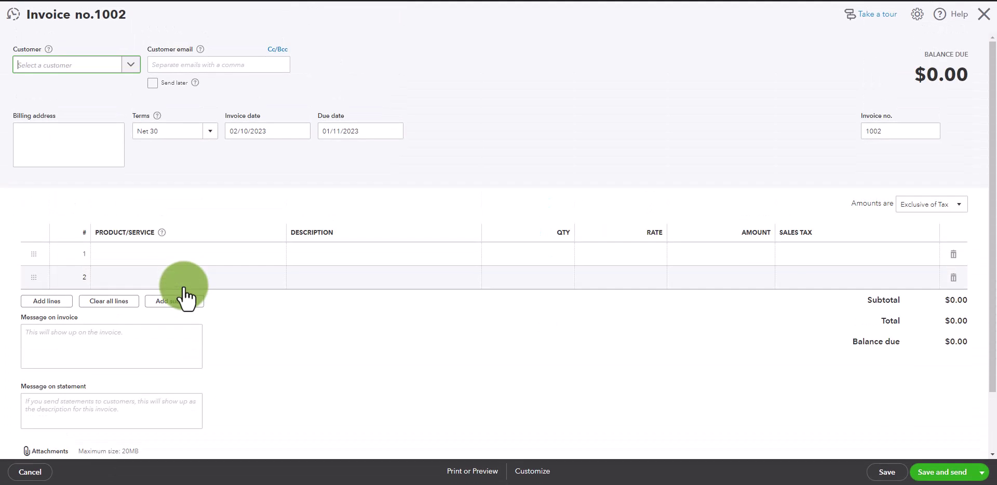
click(131, 67)
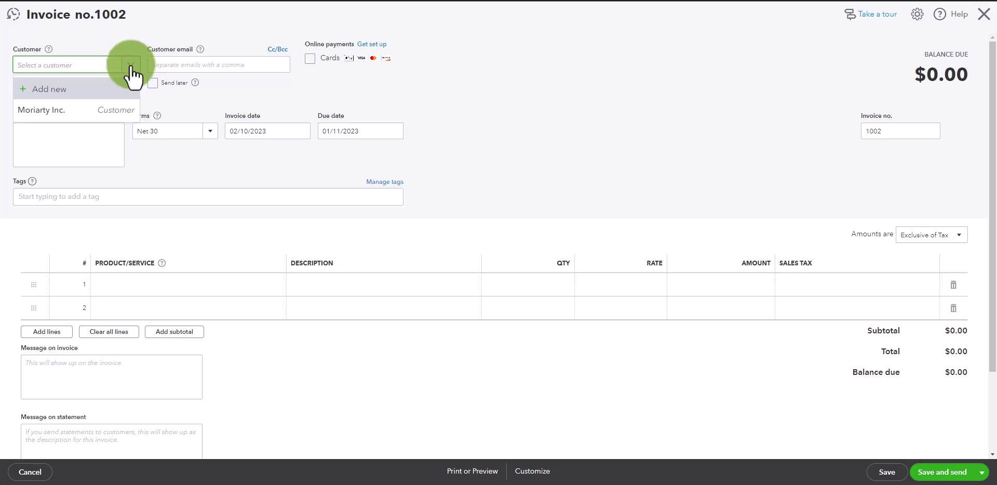
click(73, 111)
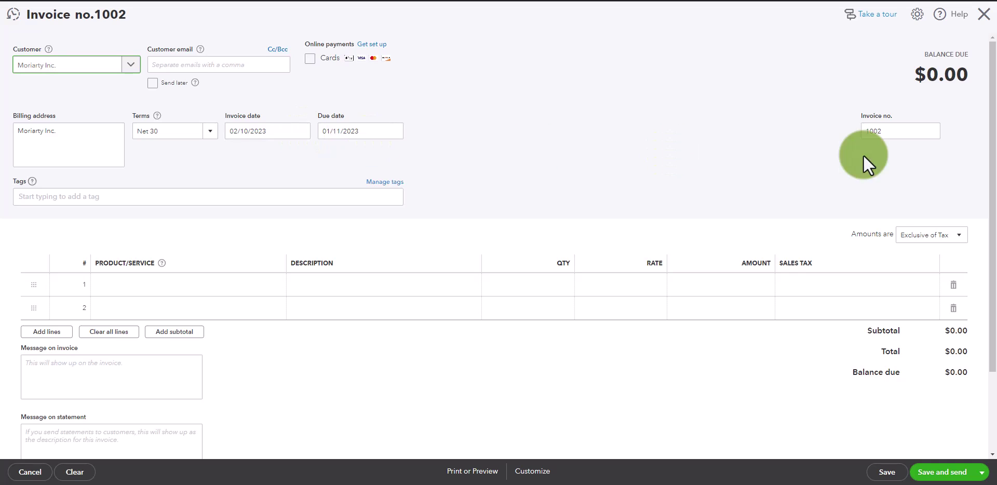
click(892, 136)
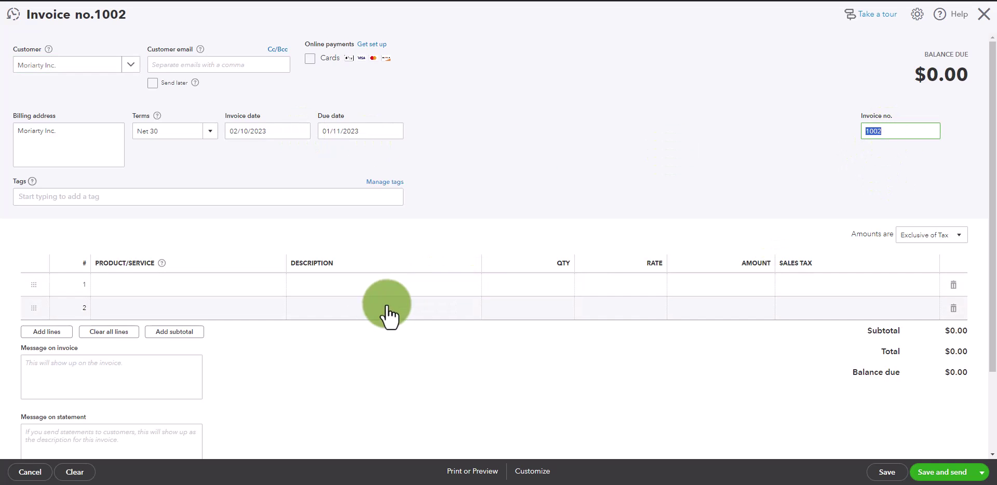
click(214, 287)
Bill line 1 as Sales, 'Consulting Services', rate 500, with Out of Scope sales tax.
click(274, 285)
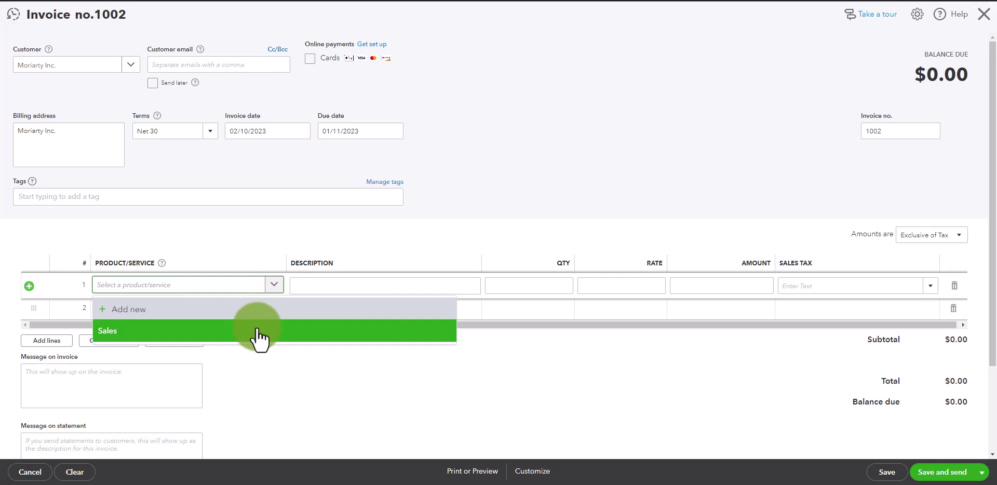
click(258, 331)
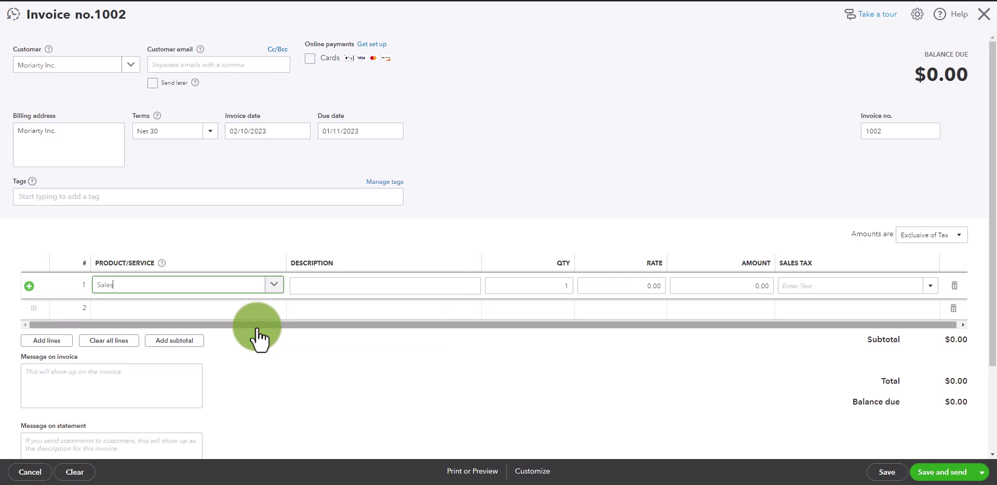
click(621, 285)
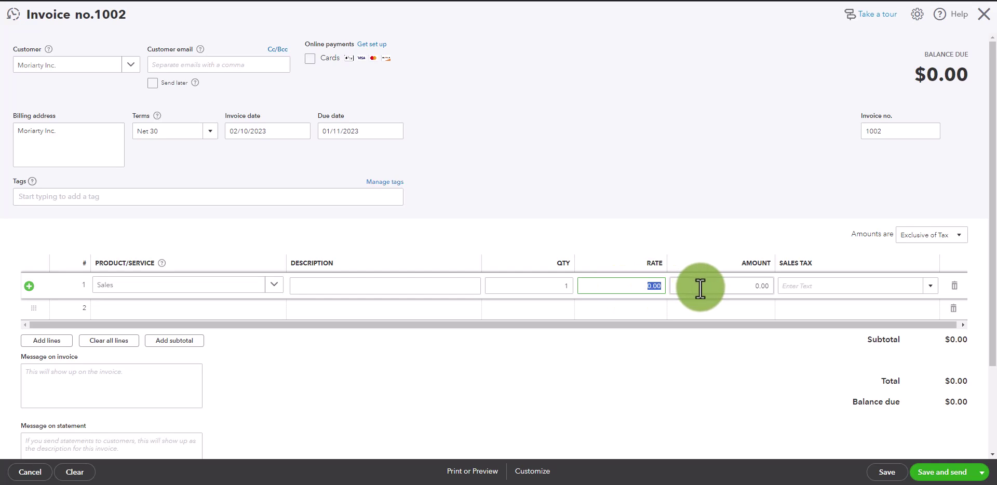
text(500)
click(373, 284)
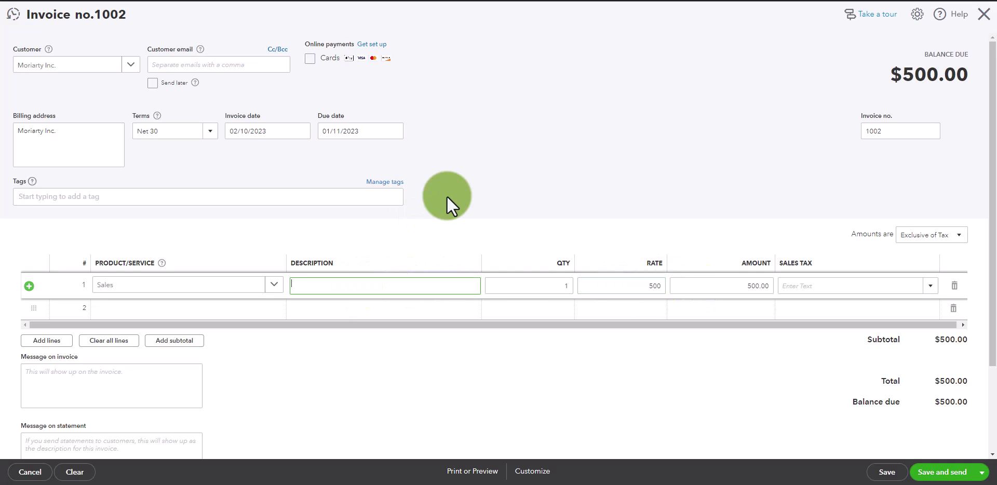
text(Consulting Services)
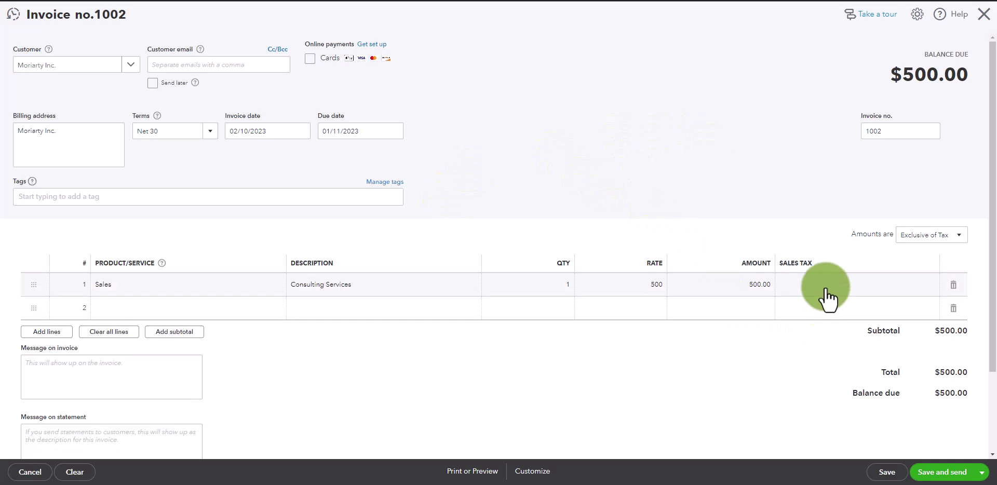
click(921, 285)
click(930, 285)
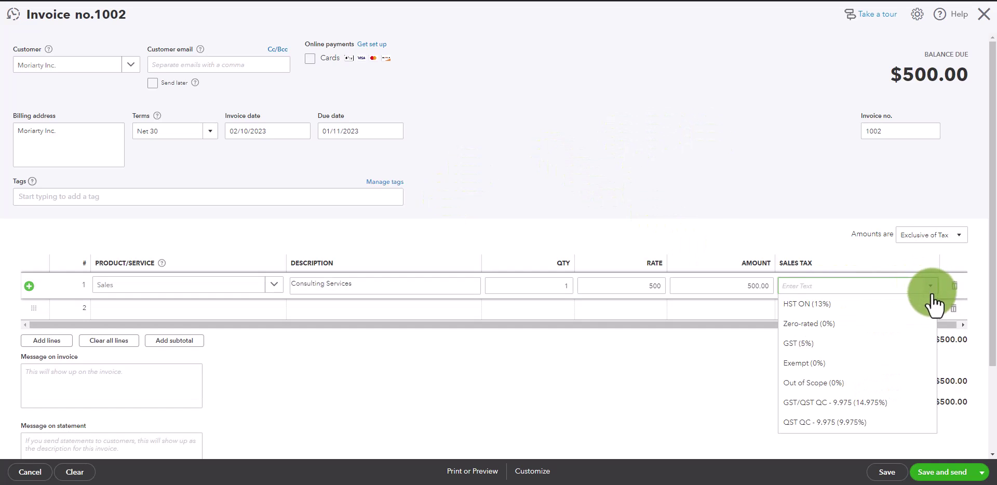
click(836, 387)
click(981, 472)
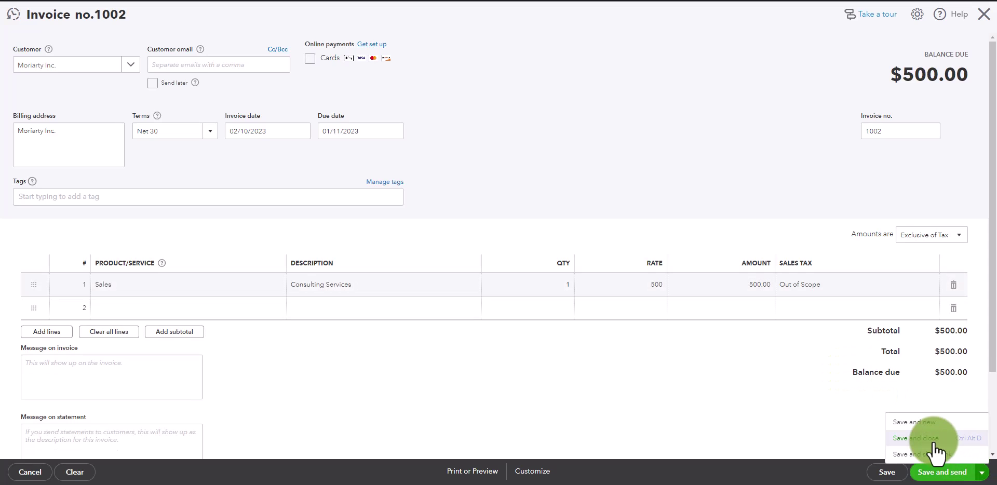
Save and close invoice 1002 for $500.00, due in 30 days.
click(916, 439)
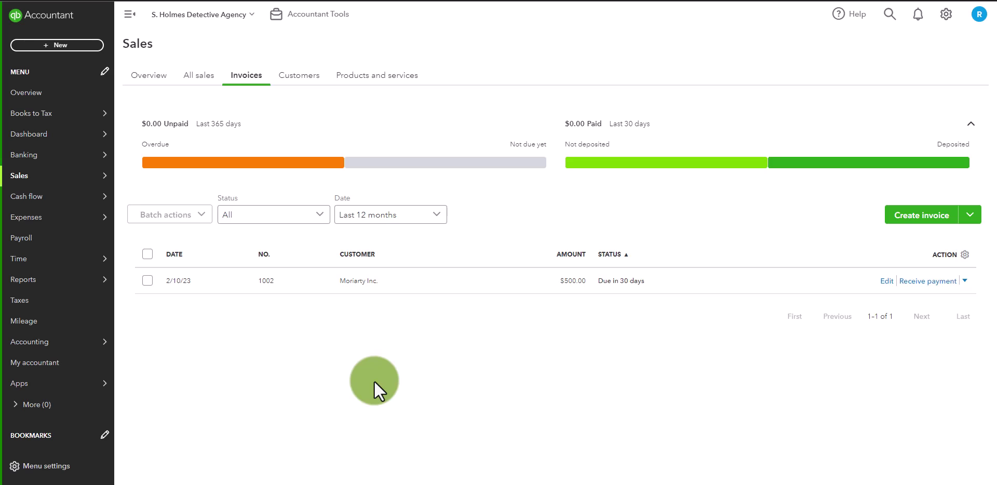
Run the Profit and Loss report with the report period set to All Dates.
mouse_move(31, 280)
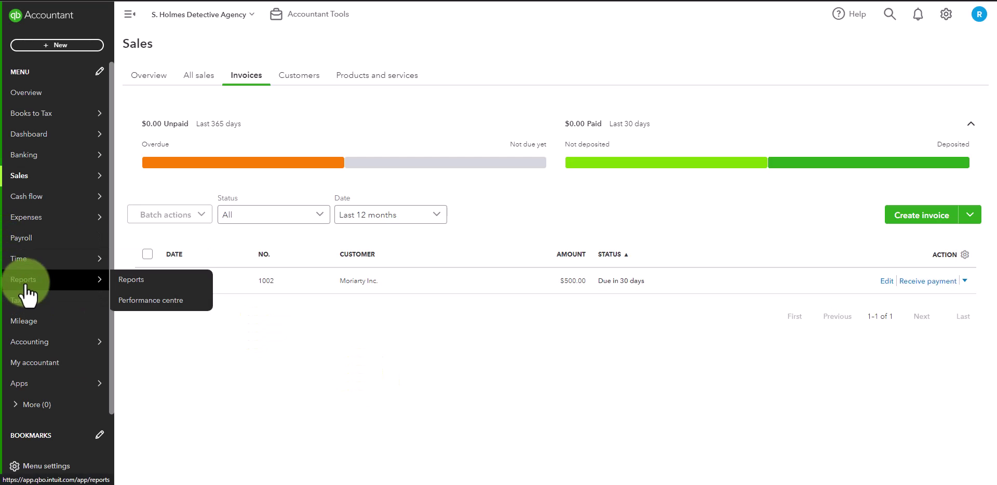
click(152, 290)
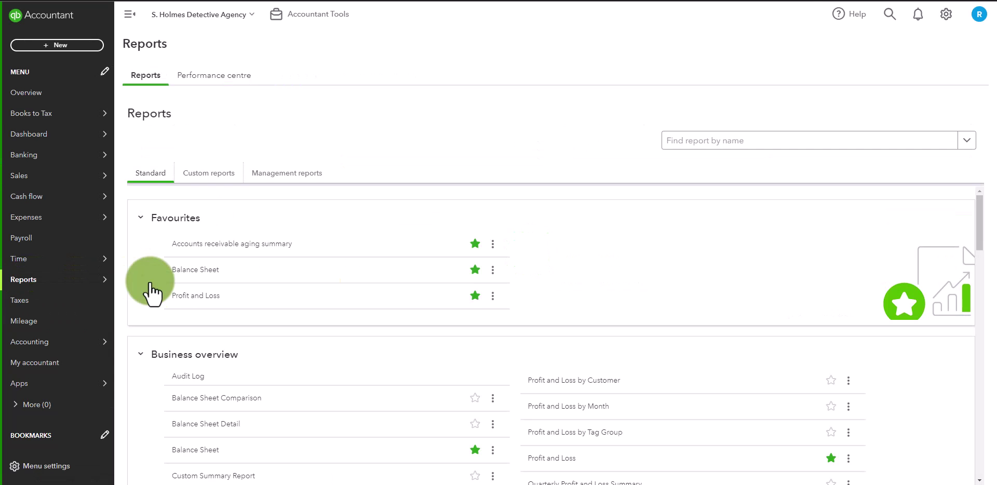
click(196, 296)
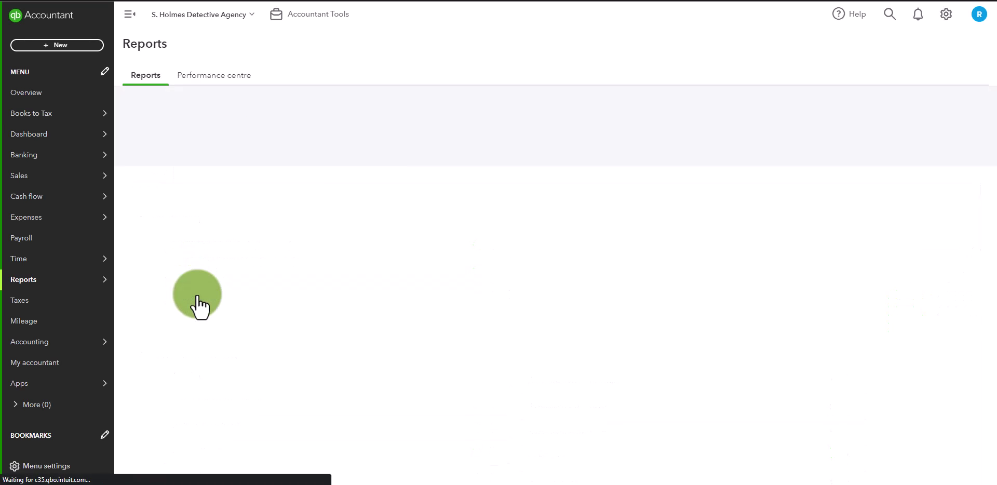
click(201, 154)
drag(229, 242, 226, 171)
click(188, 174)
click(477, 187)
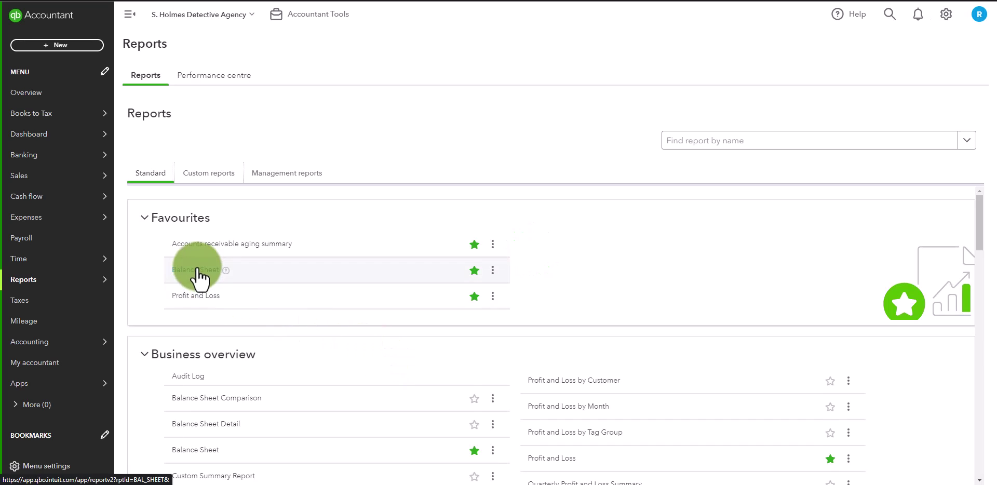
Run the Balance Sheet for All Dates and check Accounts Receivable of $500.00.
click(196, 271)
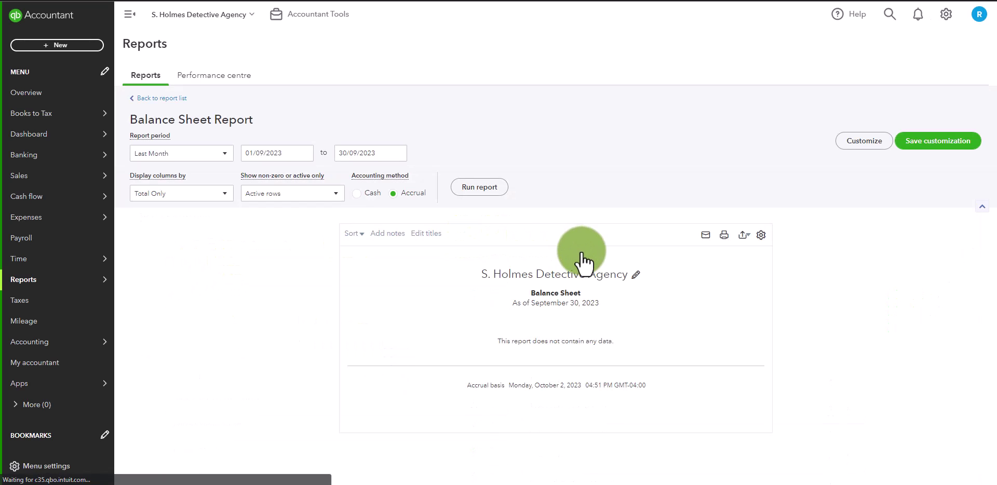
click(224, 154)
scroll(214, 179, down, 3)
drag(228, 229, 229, 163)
click(172, 174)
click(474, 187)
scroll(794, 280, down, 2)
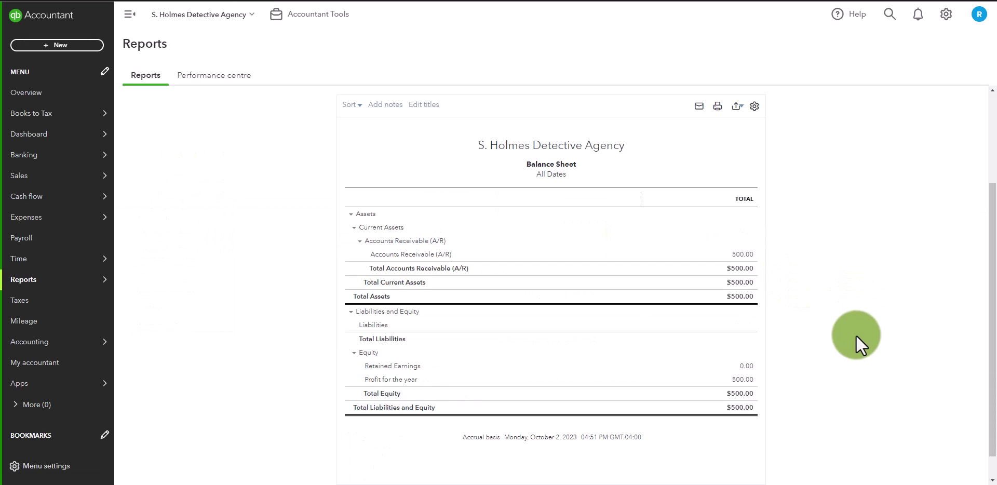
scroll(856, 335, down, 1)
scroll(855, 335, up, 2)
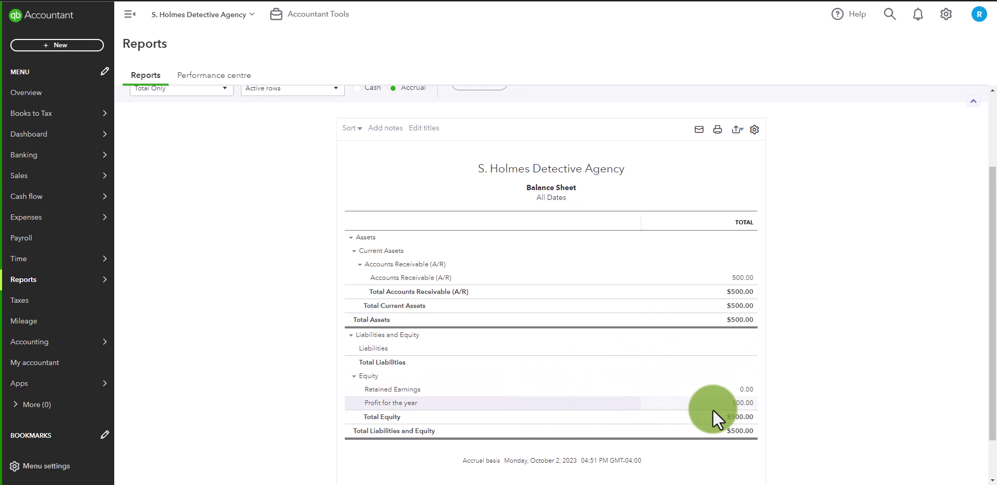
click(745, 410)
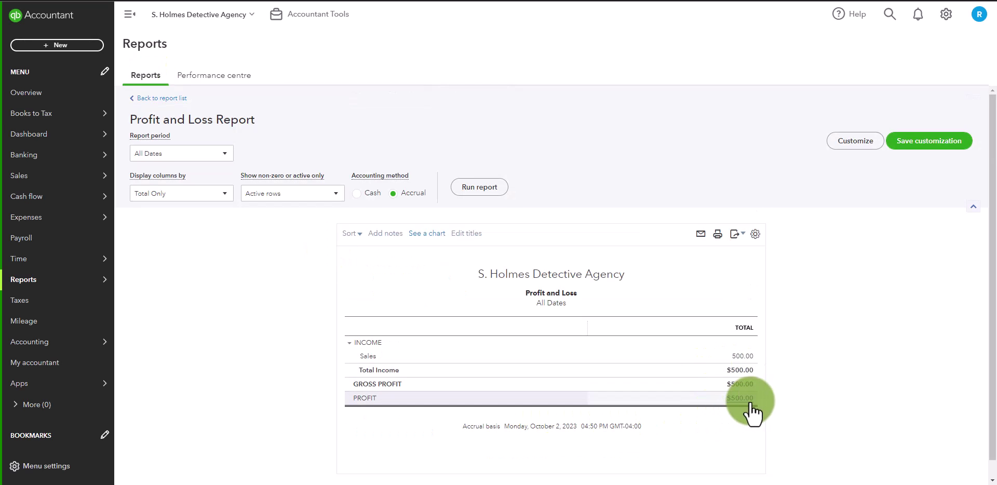
key(alt+Left)
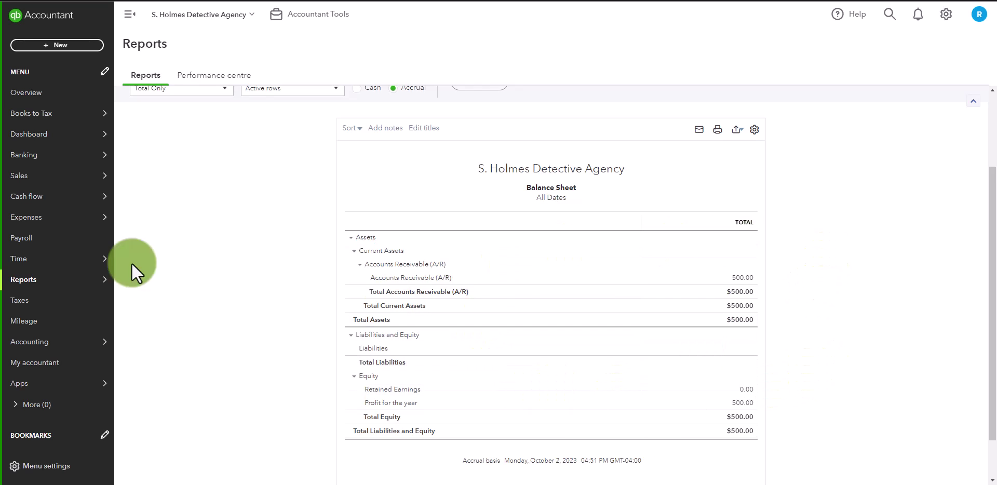
Leave the Balance Sheet for the Reports list with its Favourites section.
mouse_move(63, 284)
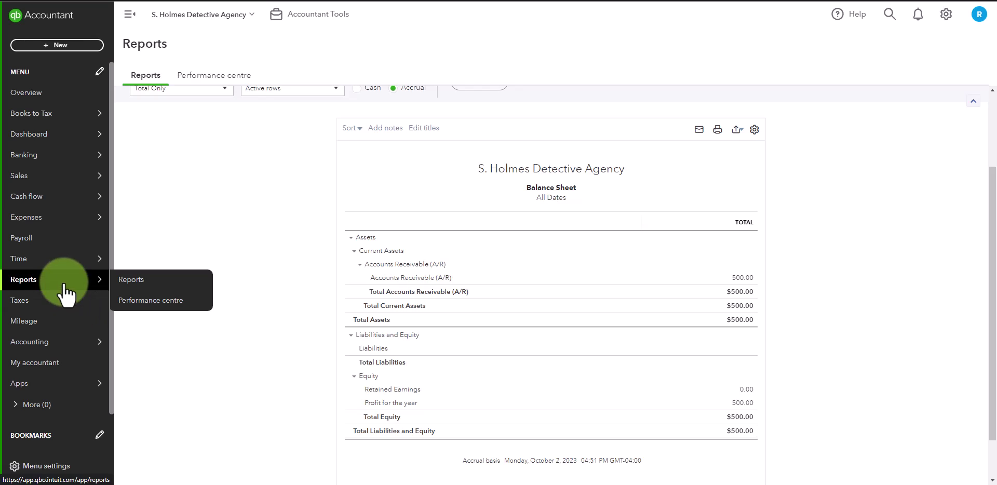
click(121, 283)
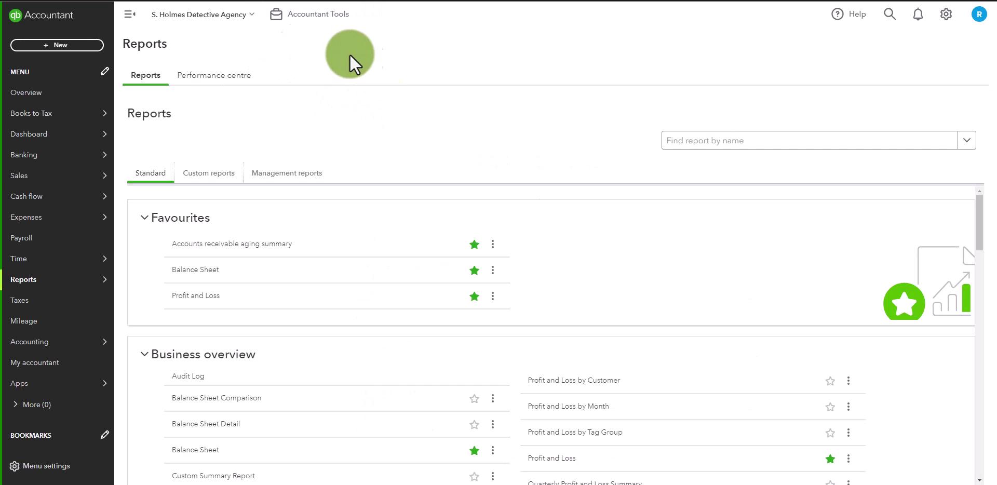
Open the A/R Aging Summary showing Moriarty Inc. owing $500.00, all current.
click(261, 249)
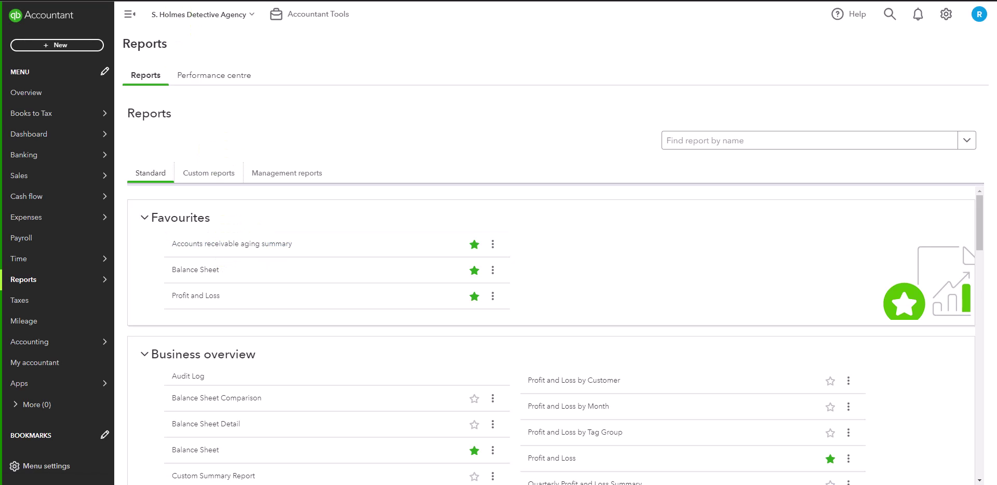
click(60, 289)
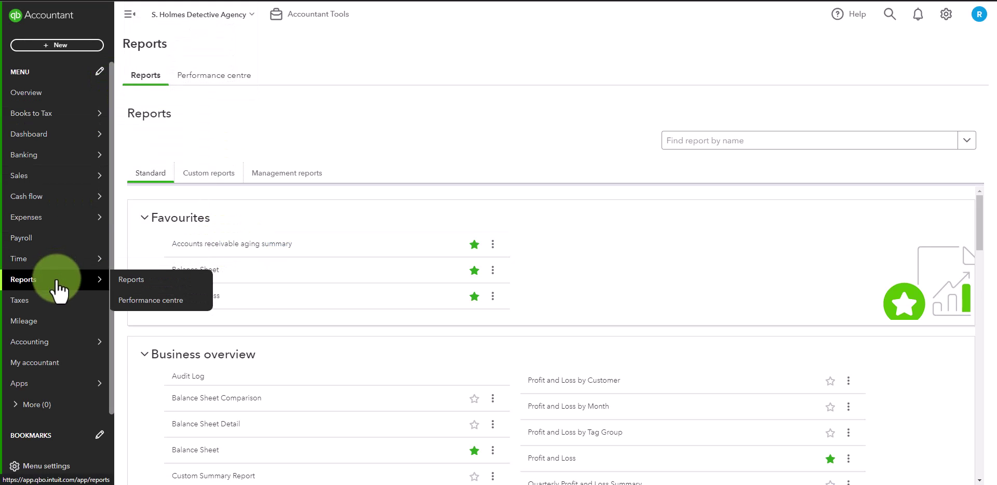
right_click(57, 280)
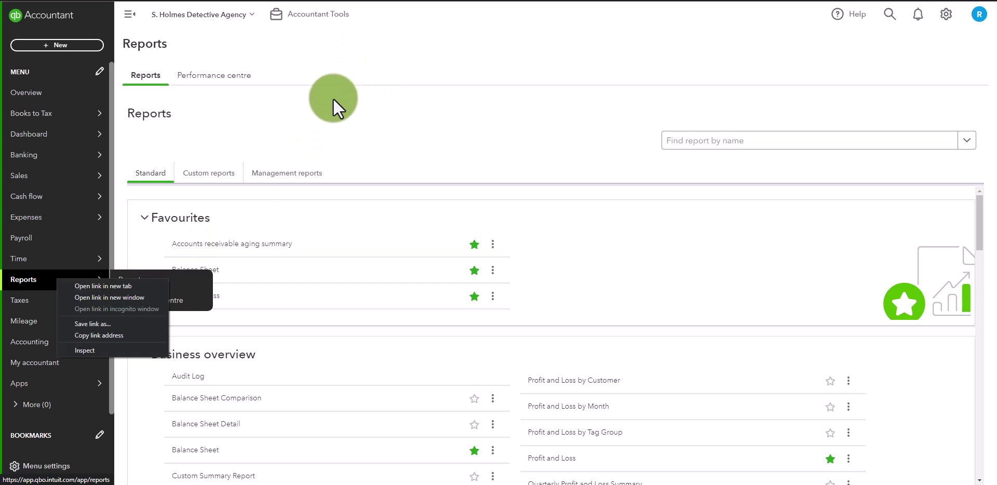
click(419, 92)
click(227, 244)
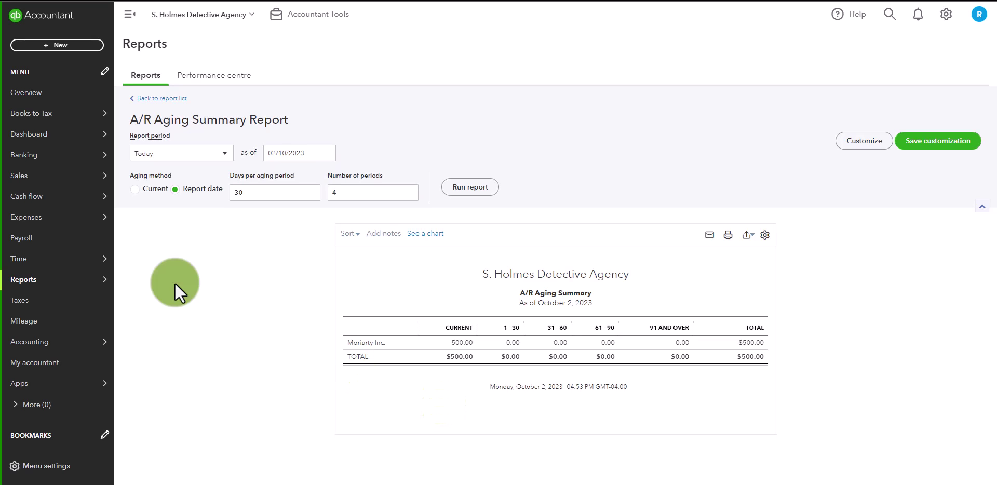
mouse_move(44, 176)
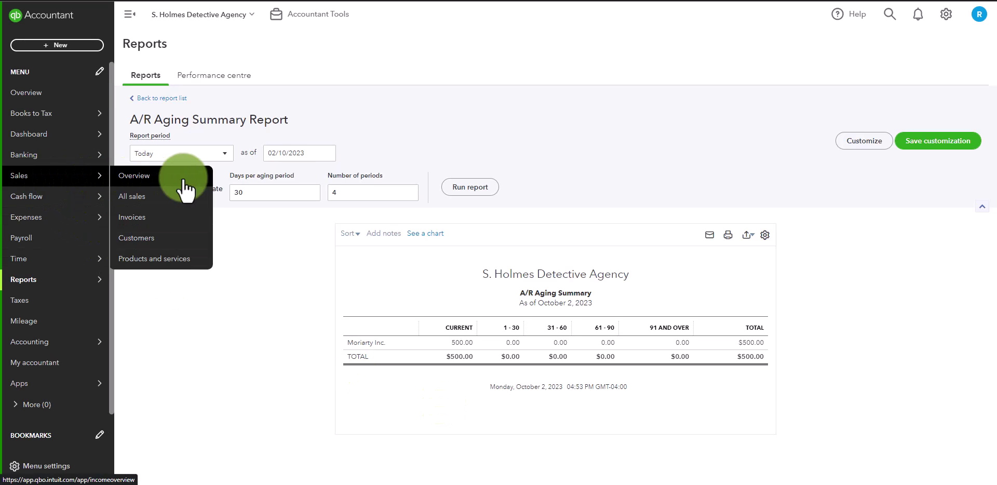
Go from Sales Overview through the Customers list to Moriarty Inc.'s customer page.
click(145, 180)
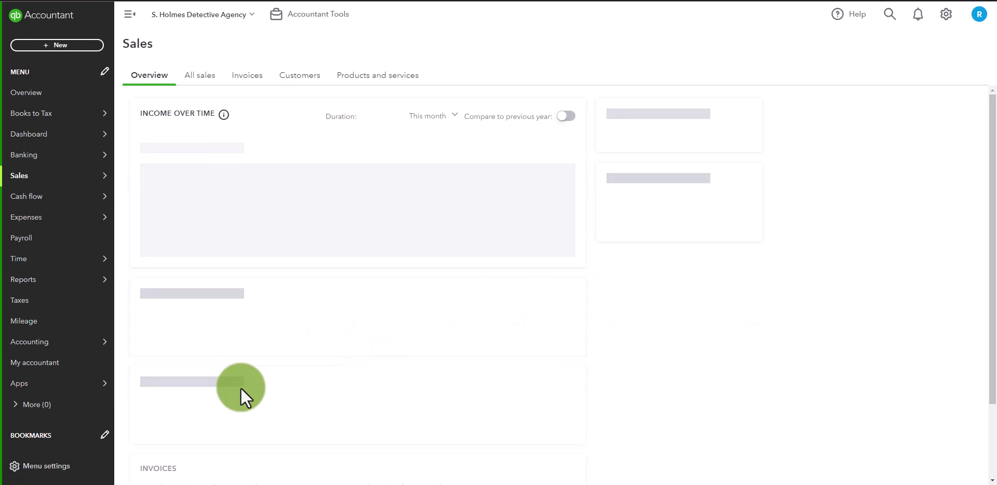
click(199, 77)
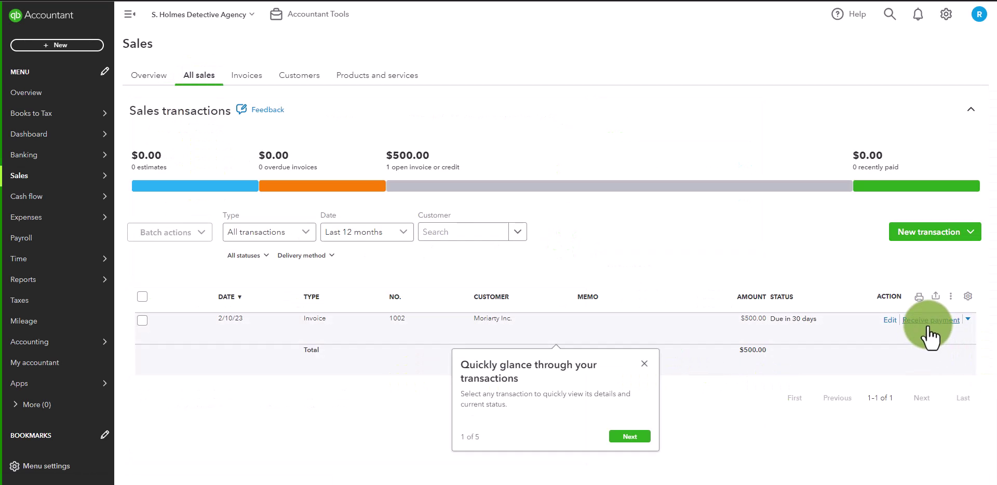
click(282, 81)
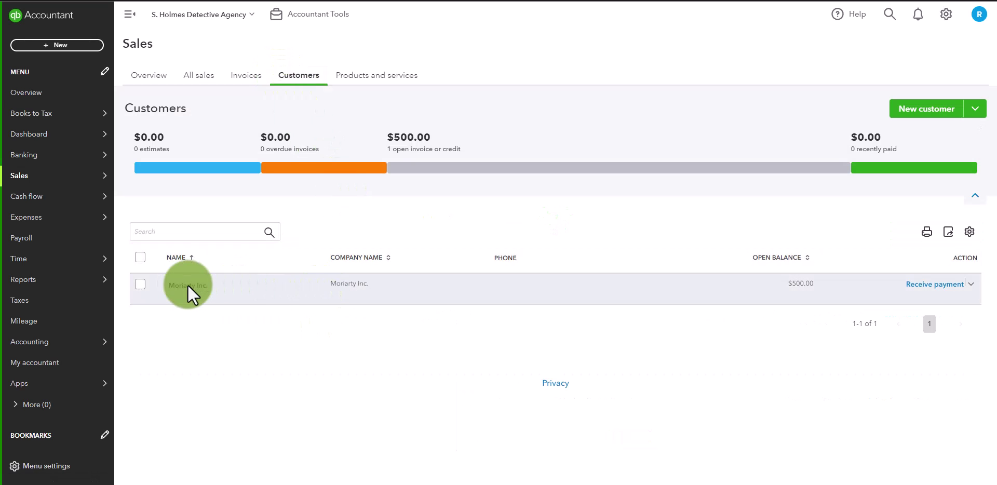
click(188, 285)
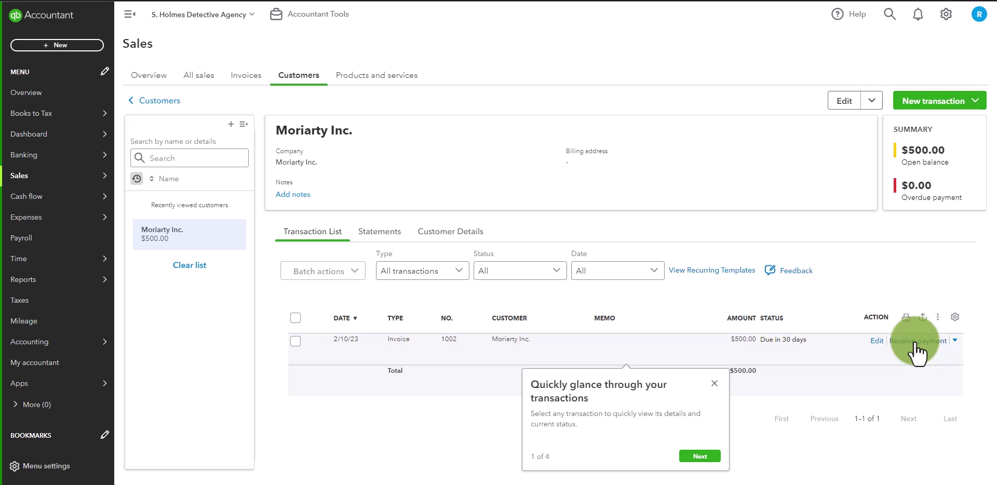
Begin receiving the $500.00 payment on invoice 1002 and add a new deposit account named 'Bank'.
scroll(917, 354, down, 1)
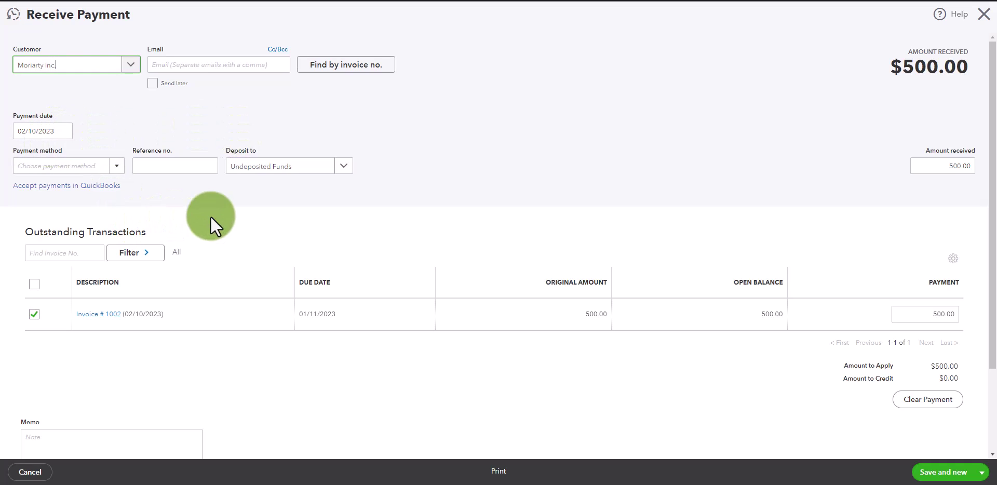
click(343, 175)
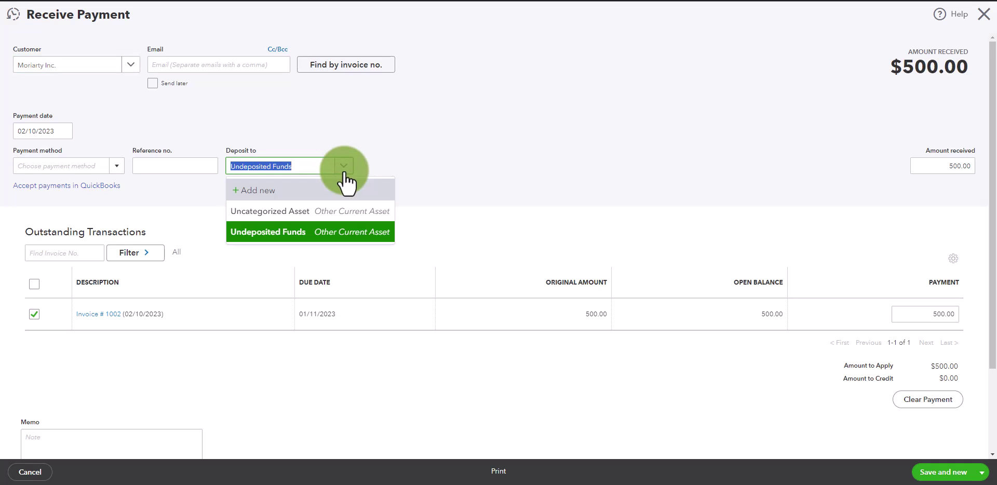
click(343, 175)
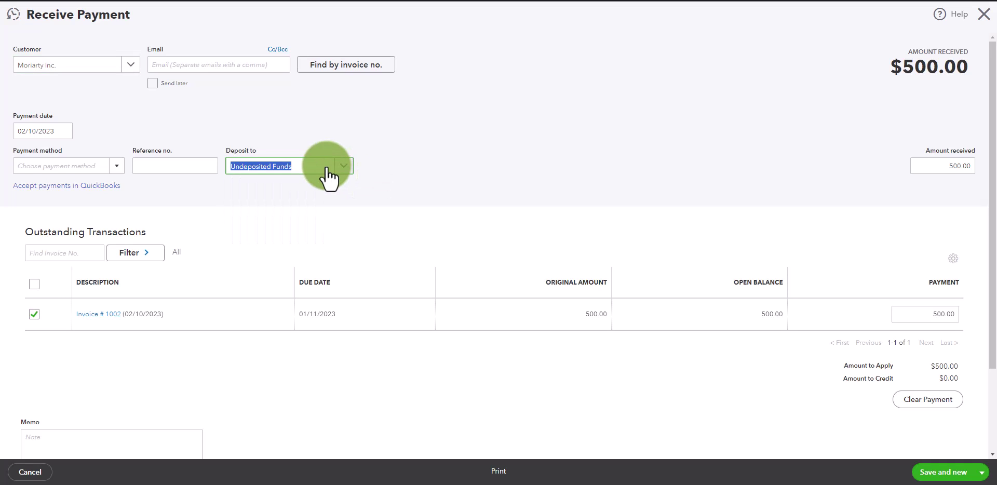
text(Bank)
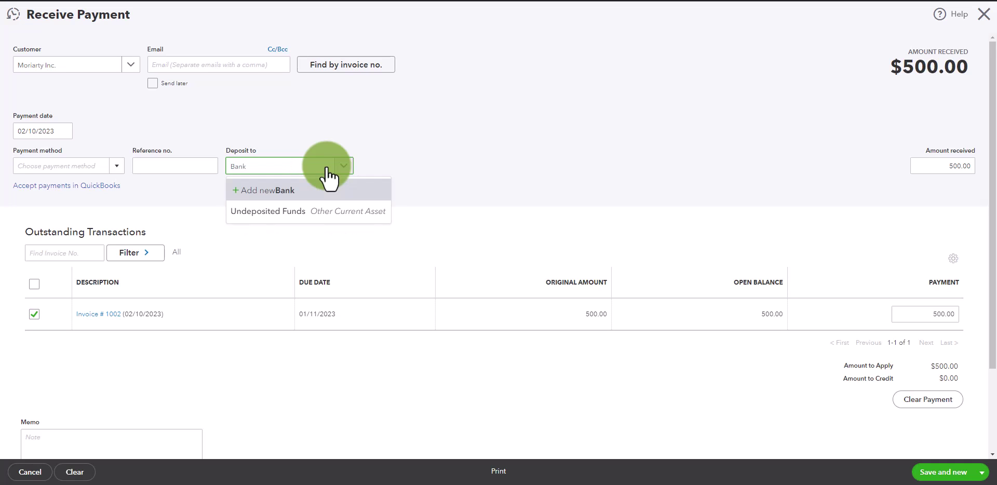
click(273, 200)
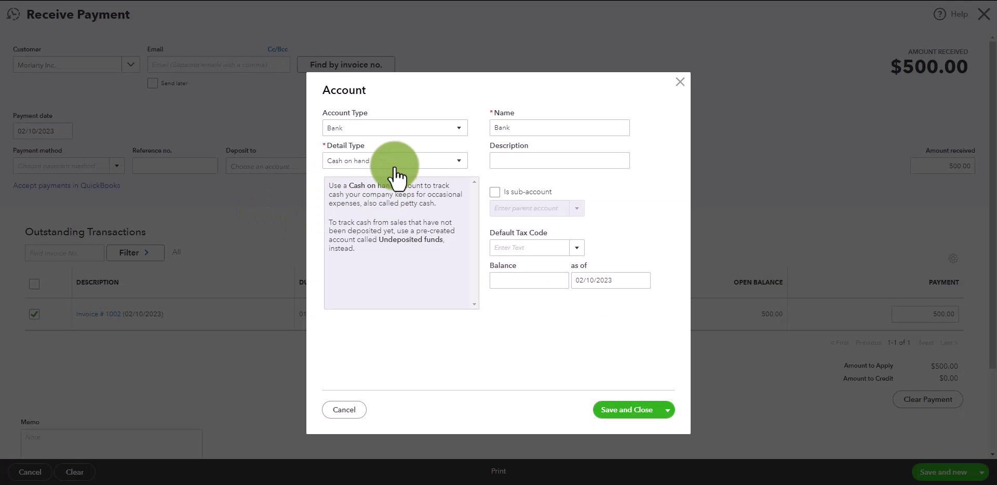
Create a Chequing-type account named Bank to receive the $500.00 payment.
click(372, 171)
click(344, 221)
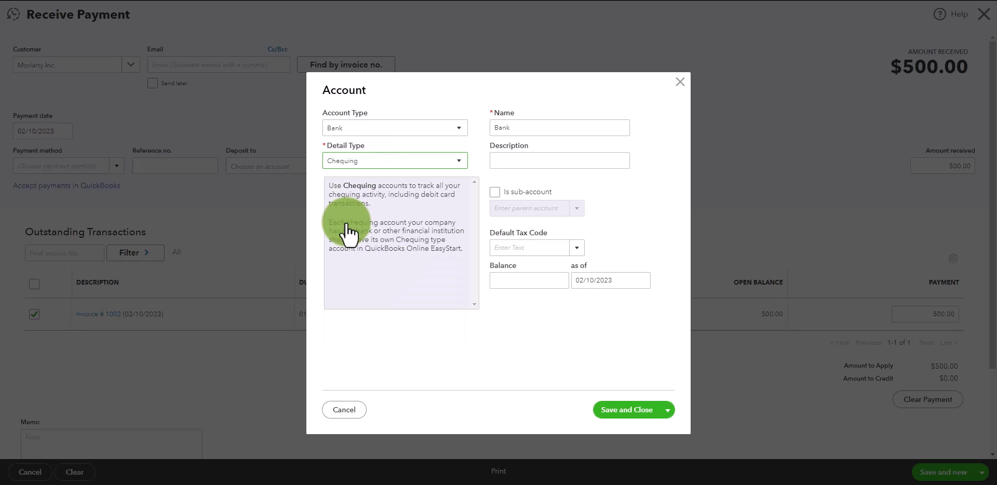
double_click(523, 128)
click(552, 129)
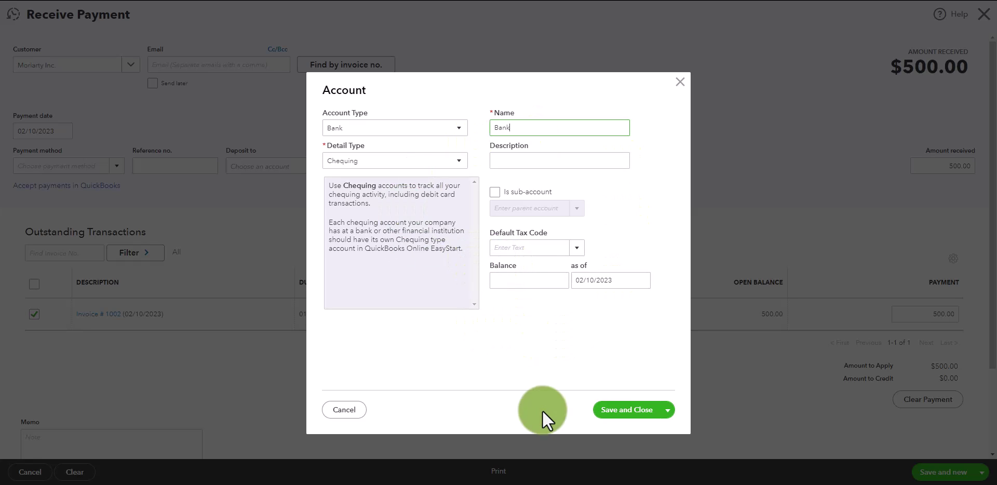
click(628, 414)
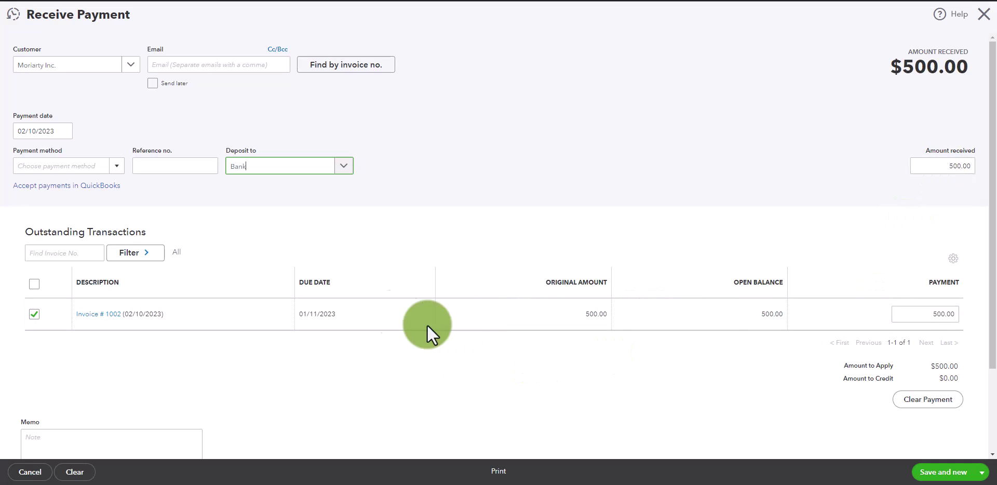
click(982, 472)
Save and close the $500.00 payment, then check Moriarty Inc.'s customer page.
click(708, 423)
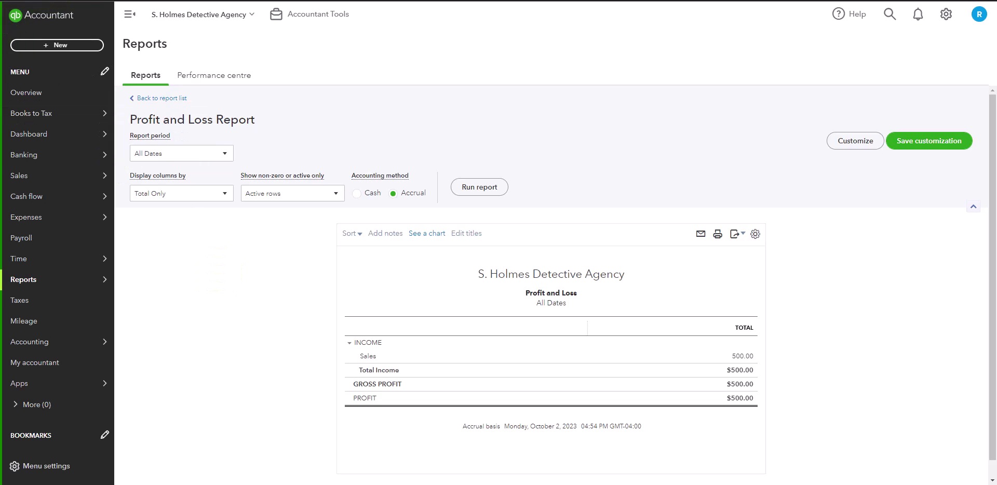
click(204, 269)
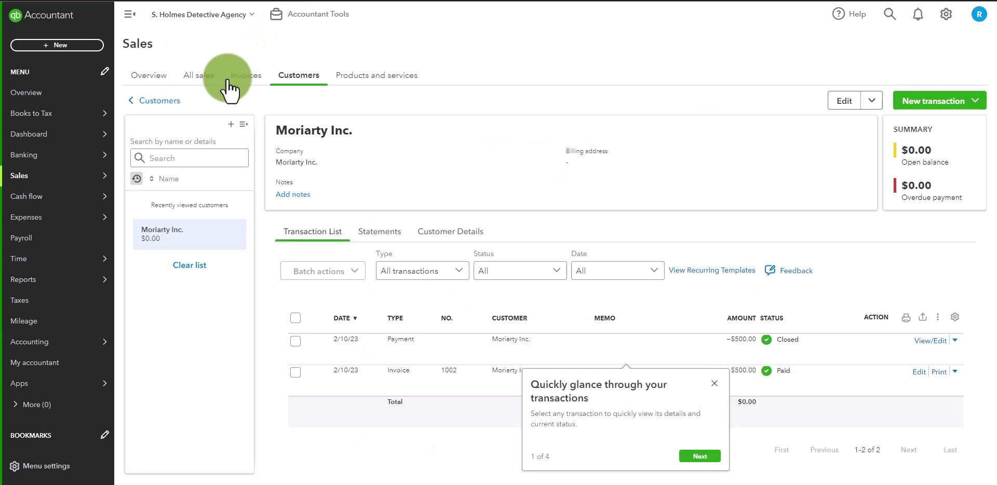
Run the Accounts receivable aging summary report from the Reports list.
click(43, 281)
click(210, 245)
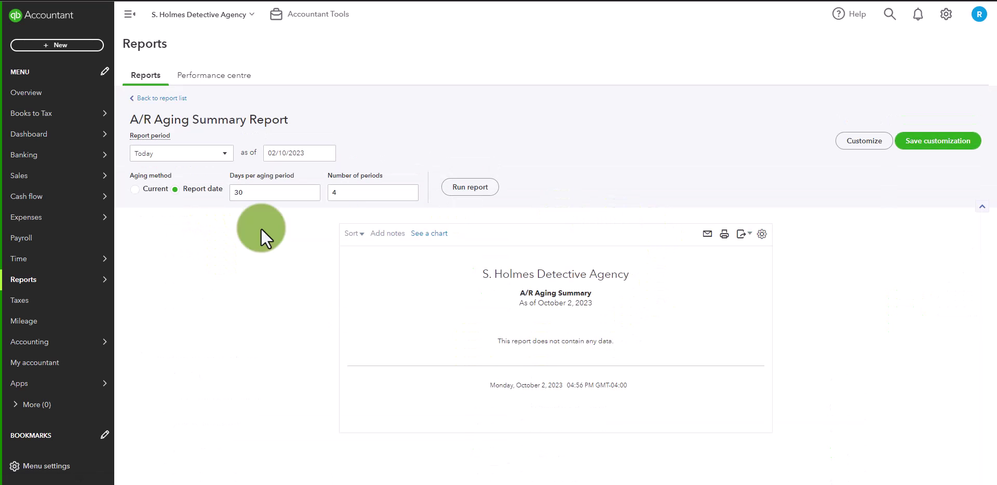